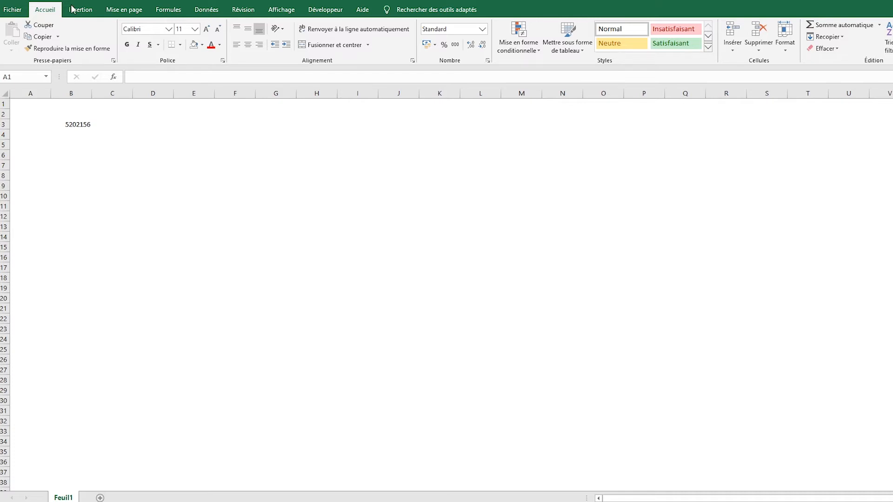
In Excel's ribbon customization options, list the available macros and select PERSONAL.XLSB!Rouge.
left_click(11, 13)
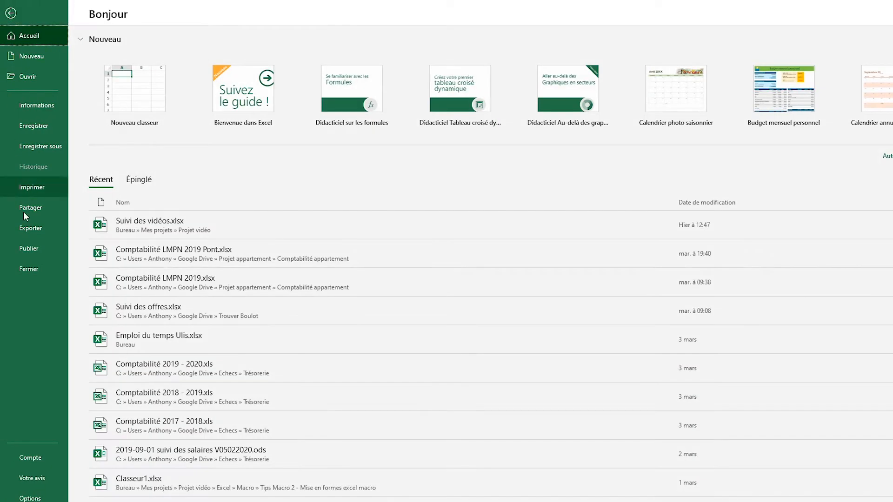
left_click(30, 497)
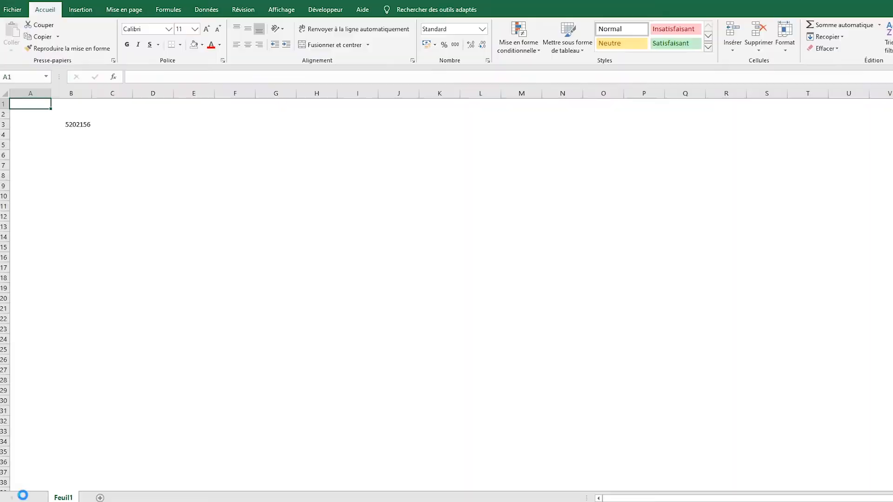
left_click_drag(312, 85, 166, 23)
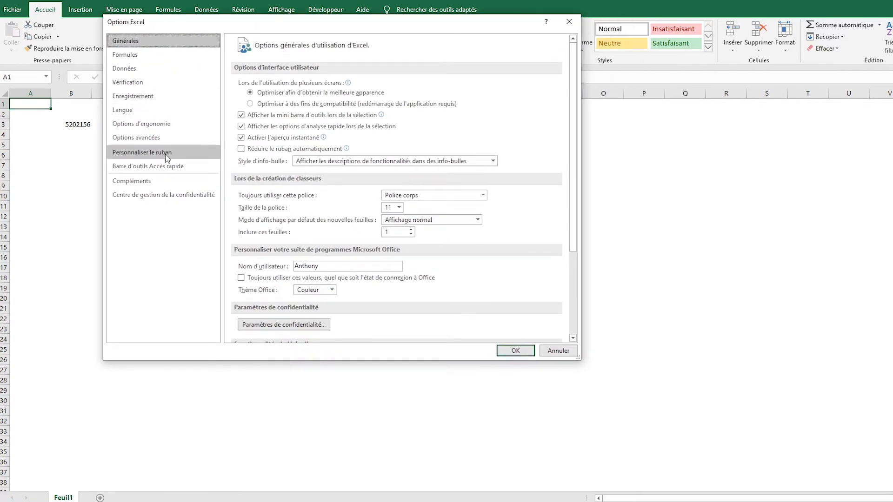
left_click(167, 156)
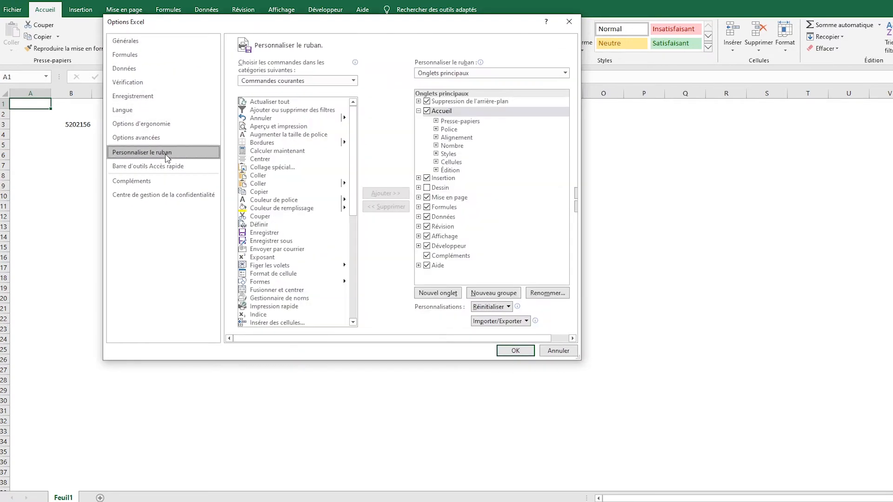
left_click(354, 81)
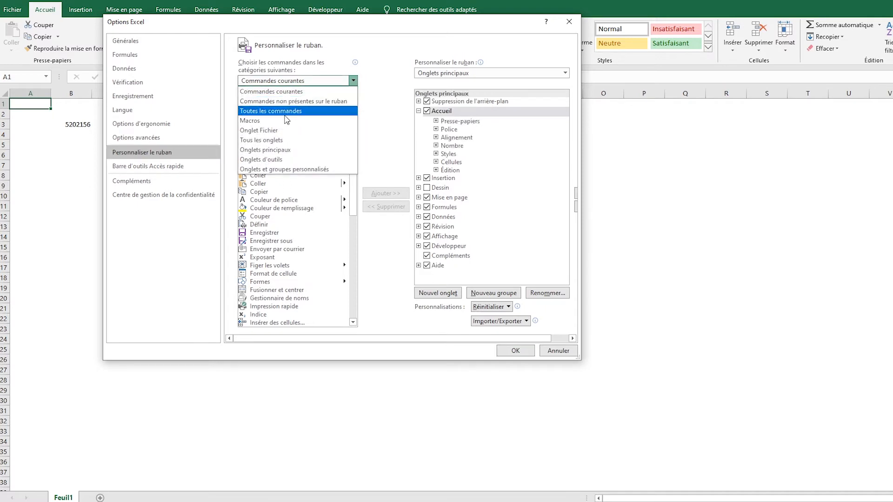
left_click(263, 122)
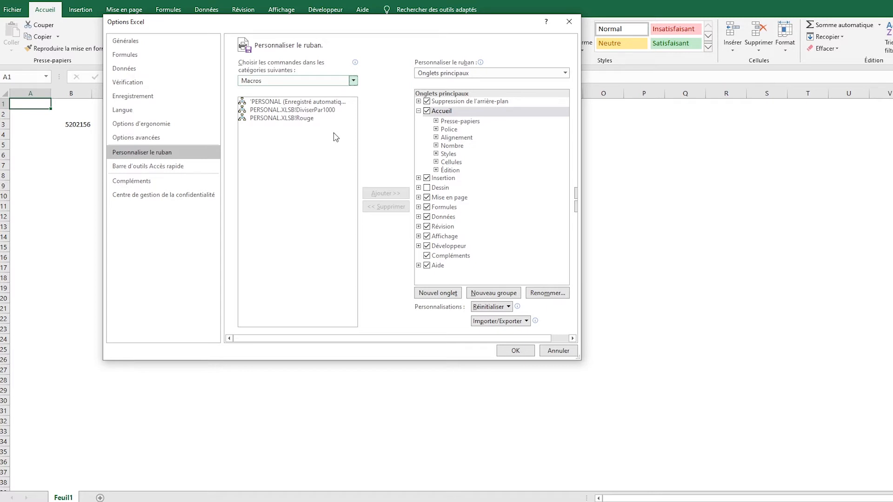
left_click(302, 119)
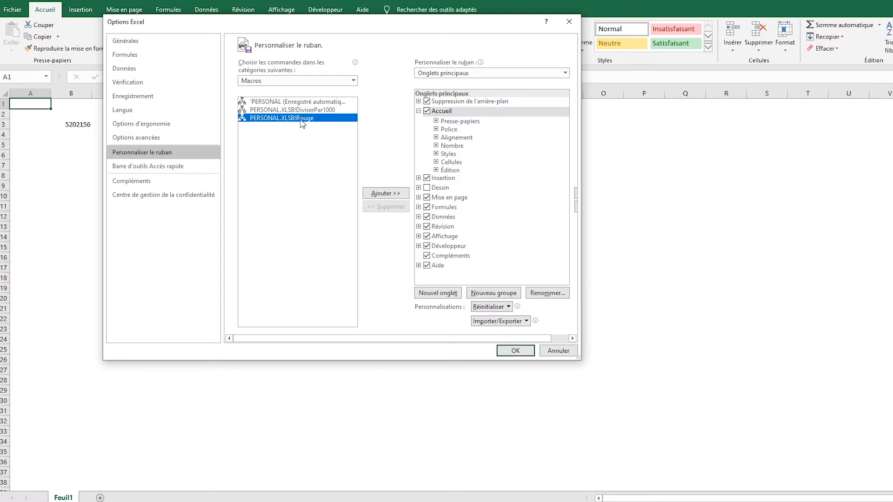
Add a new custom group to the Accueil tab, directly after the Presse-papiers group.
left_click(379, 136)
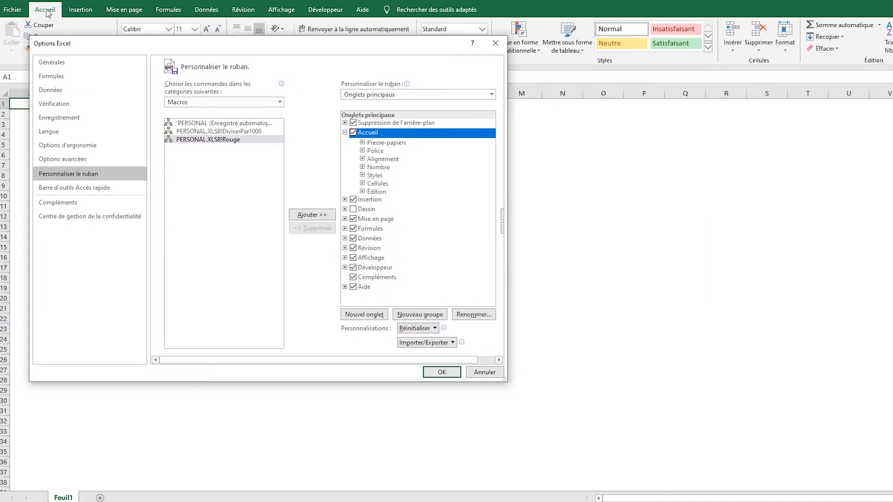
left_click(377, 201)
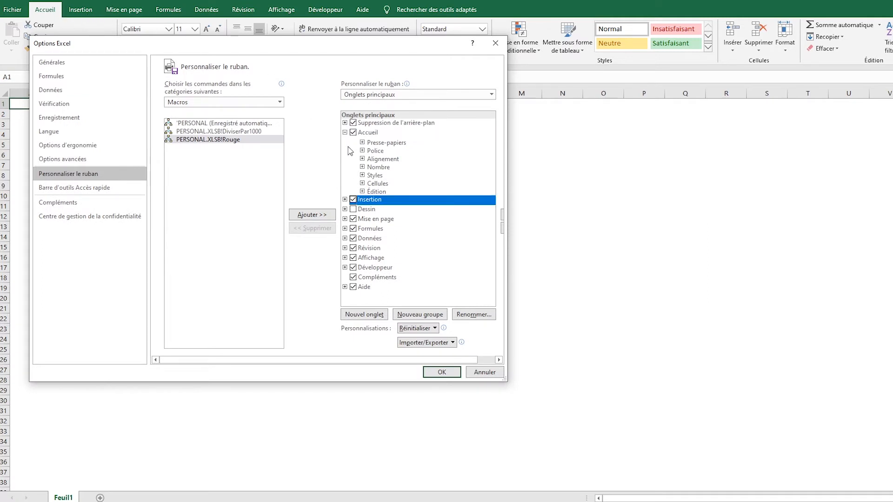
left_click(368, 133)
left_click(379, 142)
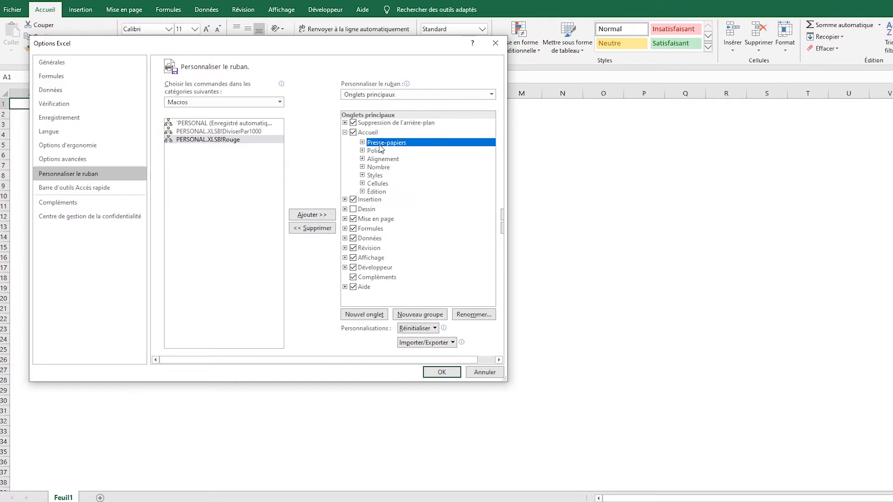
left_click(381, 151)
left_click(383, 159)
left_click_drag(324, 38, 328, 88)
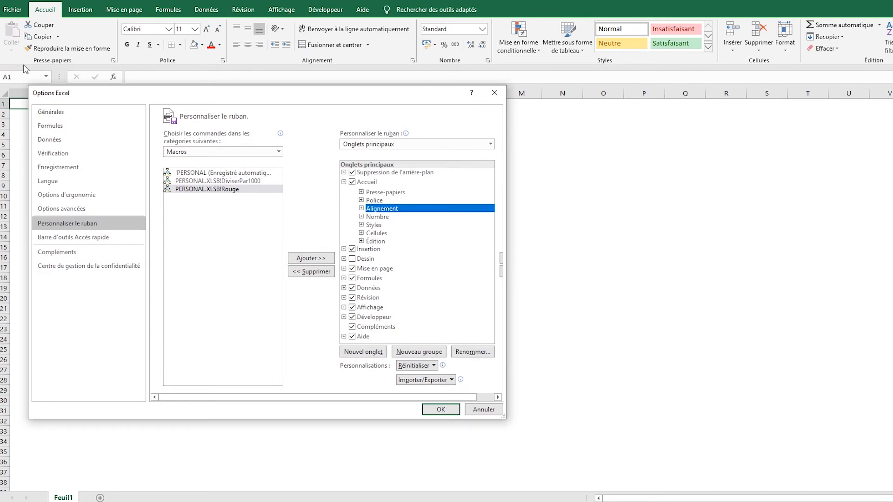
key("Up")
key("Up")
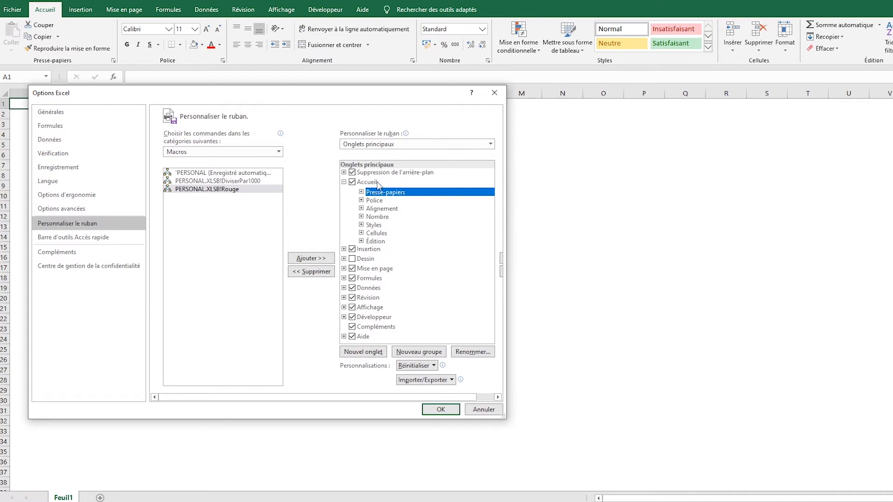
left_click(407, 351)
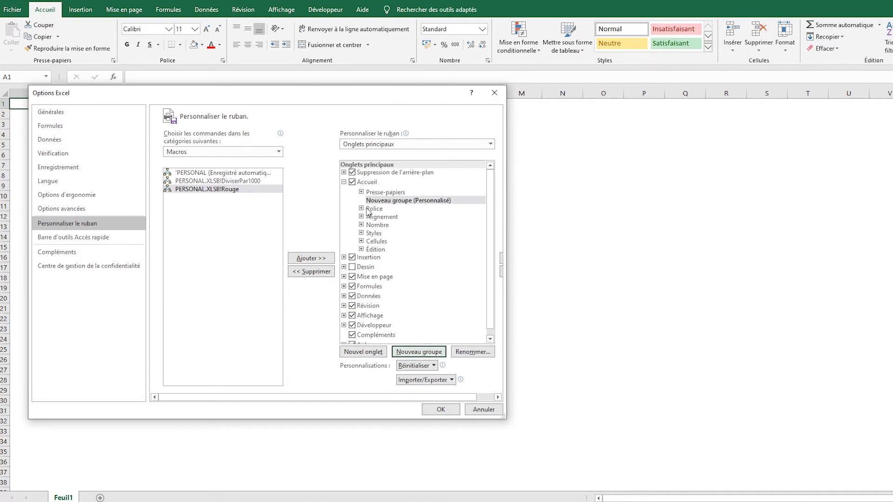
Rename the new custom group in the Accueil tab as "Mes macros".
right_click(385, 203)
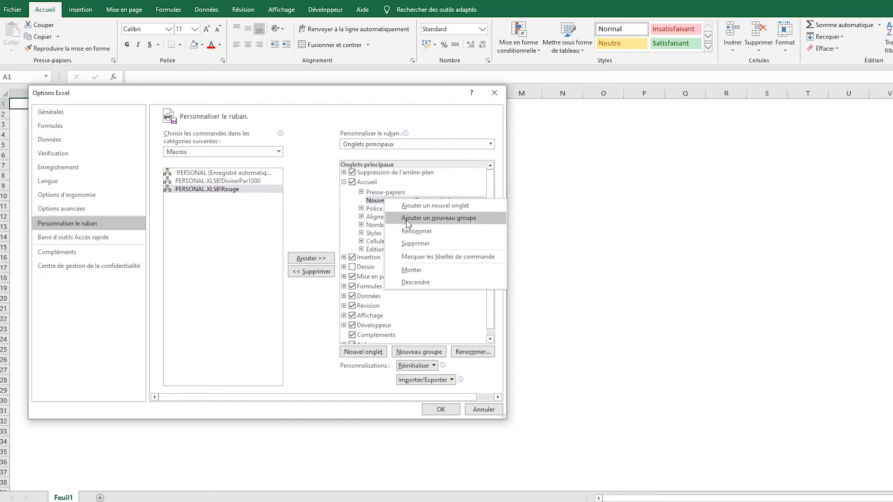
left_click(412, 231)
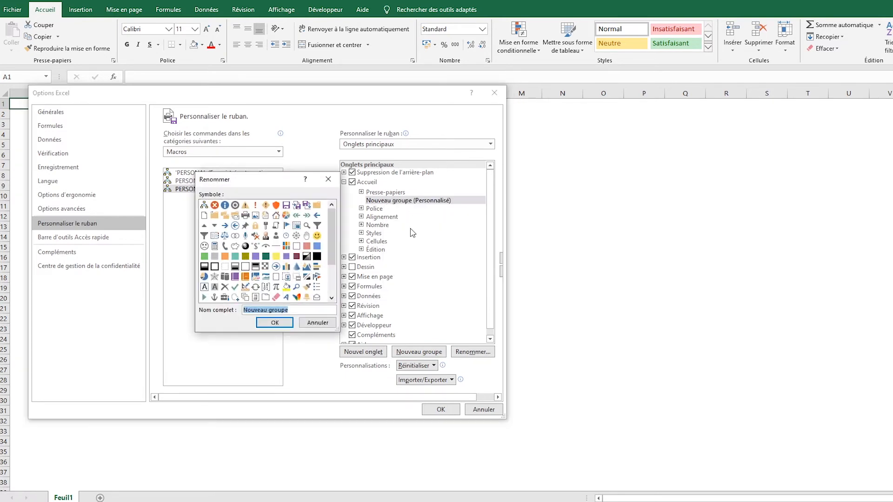
type("Mes macros")
left_click(275, 323)
Add the PERSONAL.XLSB!Rouge macro to the Mes macros group and apply the ribbon changes.
left_click(204, 191)
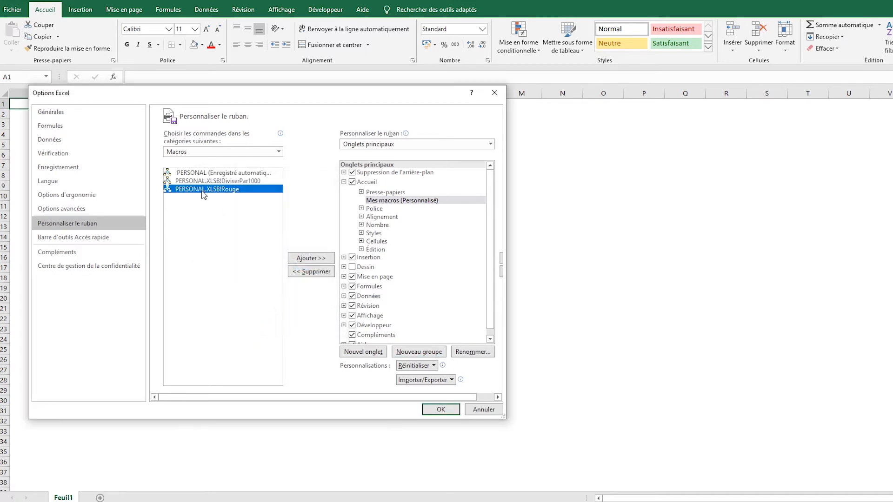
left_click(307, 258)
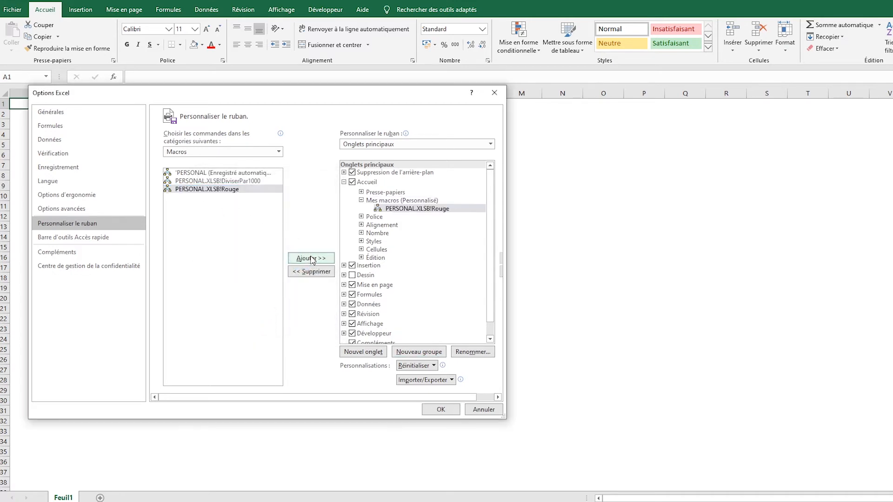
left_click(434, 208)
left_click(439, 409)
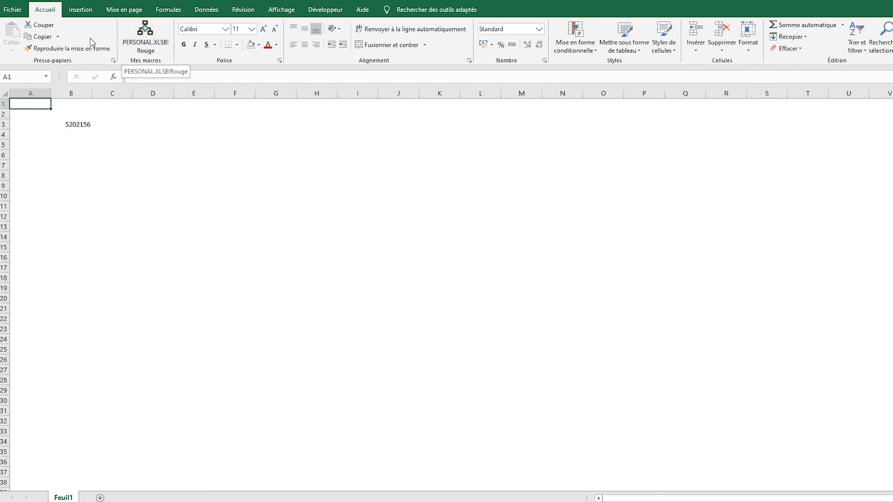
Run the PERSONAL.XLSB!Rouge macro from the ribbon on cell B3.
left_click(160, 54)
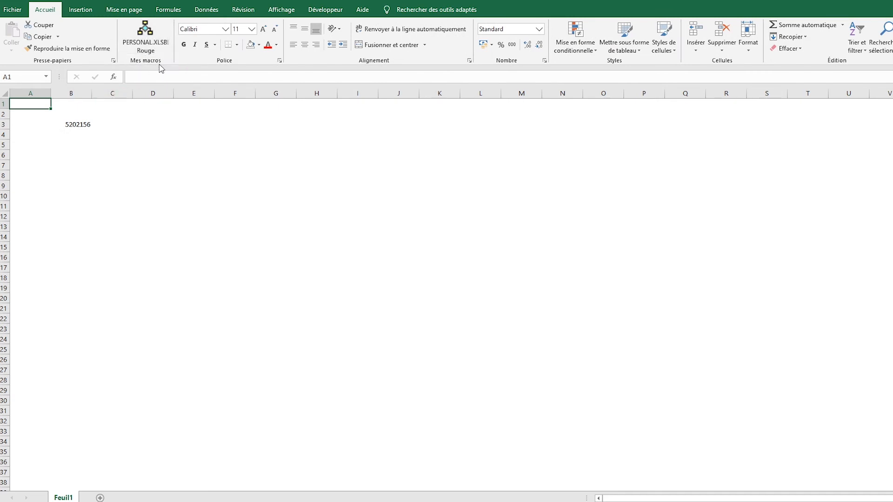
left_click(84, 126)
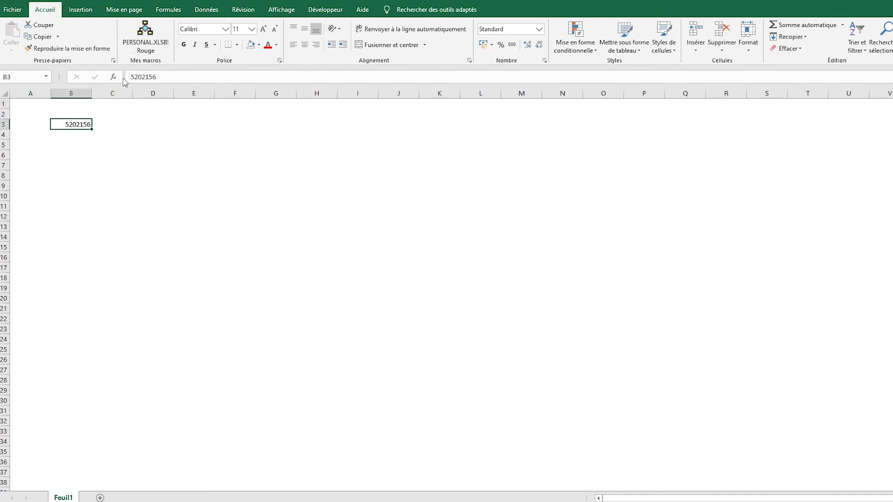
left_click(147, 37)
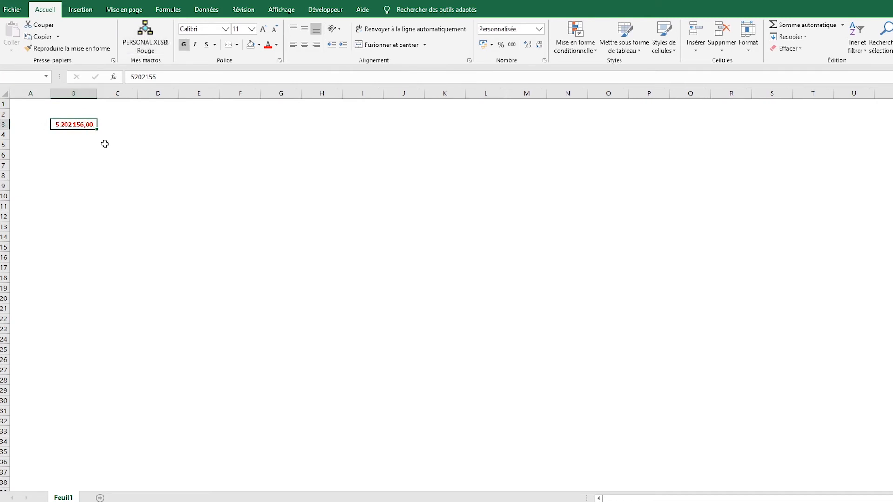
Reopen the ribbon customization options and add a new custom tab directly after Accueil.
right_click(165, 42)
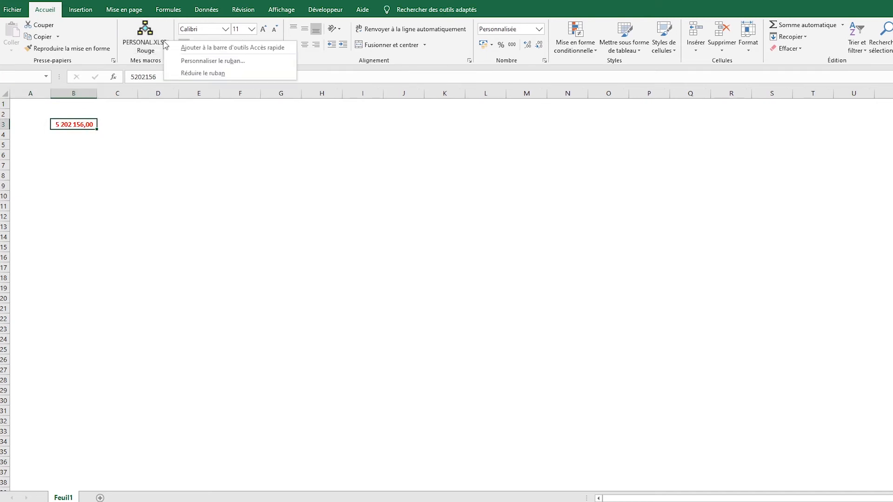
left_click(227, 61)
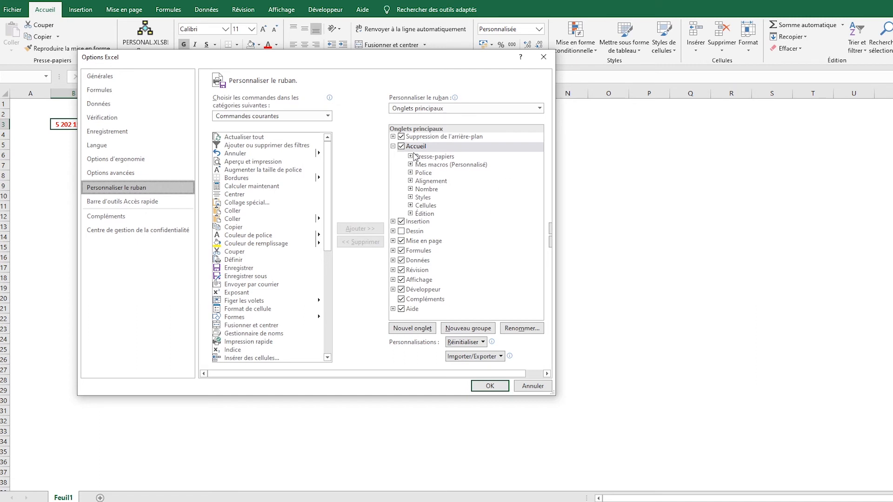
left_click(393, 146)
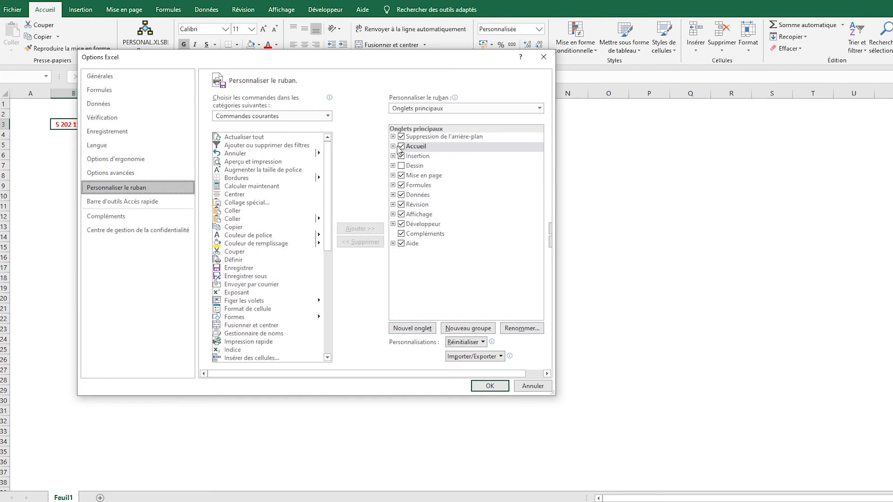
left_click(431, 329)
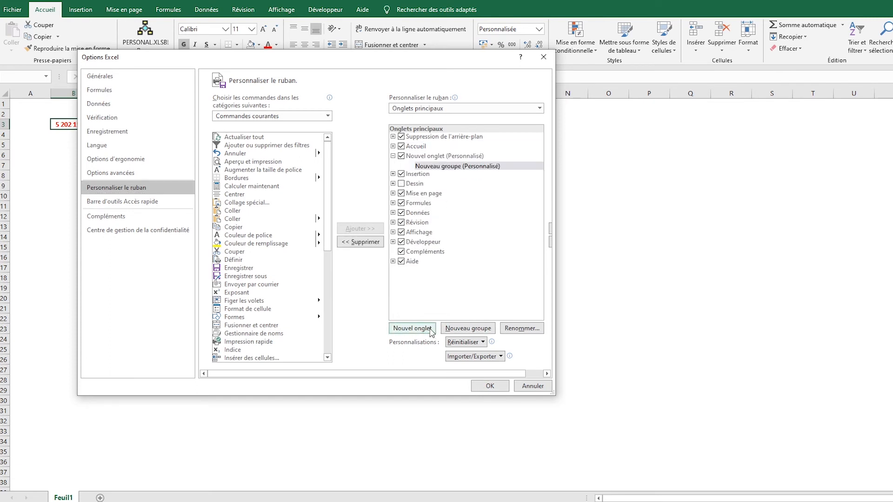
Rename the new custom ribbon tab as "Mes macros".
right_click(441, 167)
key("Escape")
left_click(443, 158)
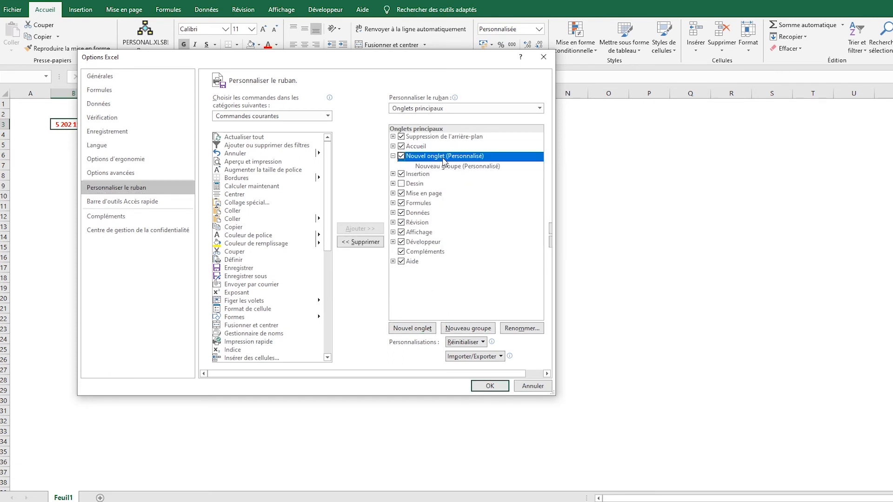
right_click(443, 160)
left_click(492, 195)
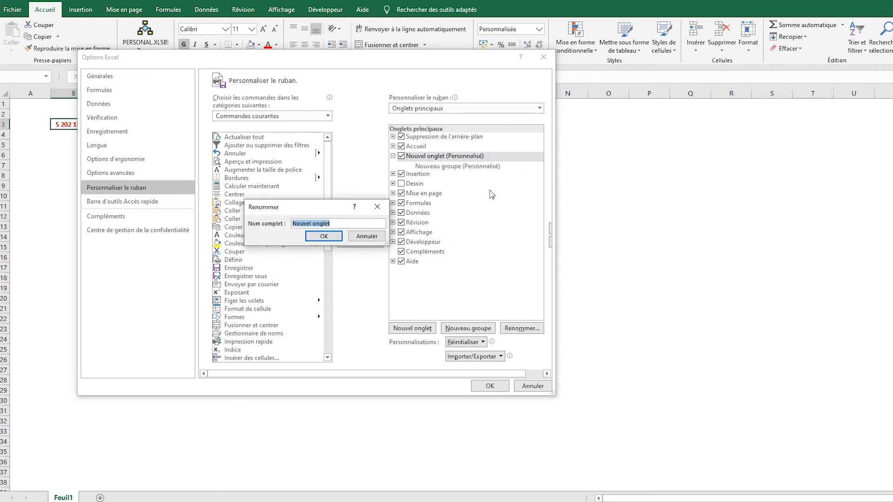
type("Mes macros")
key("Return")
Add the PERSONAL.XLSB!DiviserPar1000 macro to the new group inside the Mes macros tab.
left_click(261, 116)
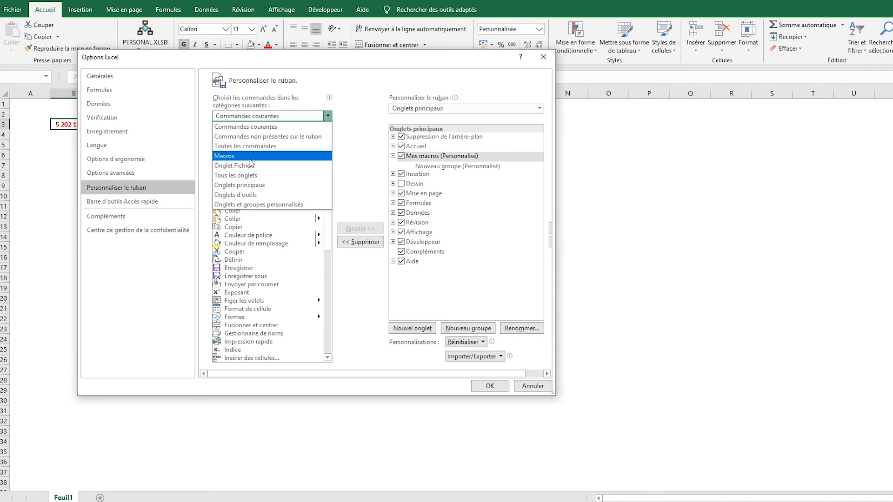
left_click(252, 161)
left_click(259, 145)
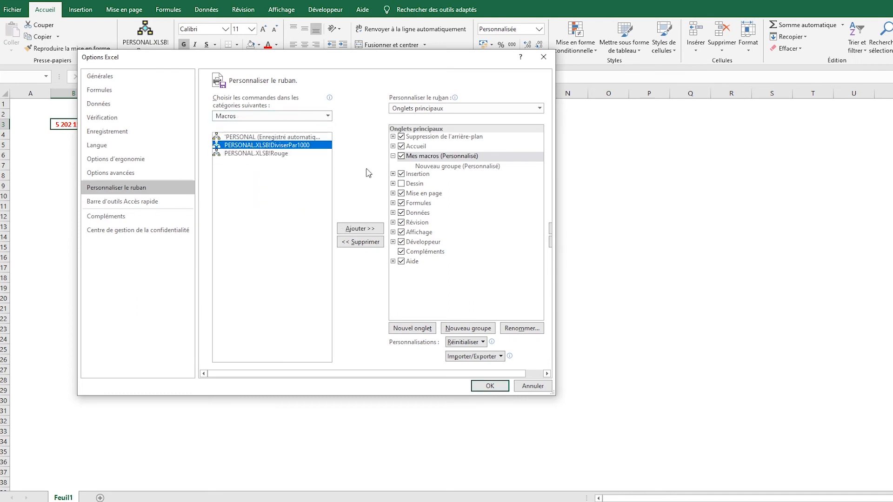
left_click(456, 167)
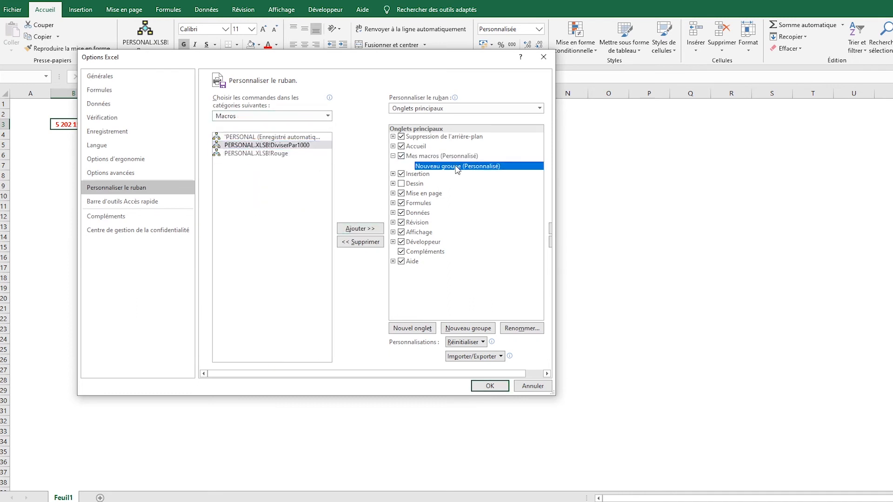
left_click(359, 229)
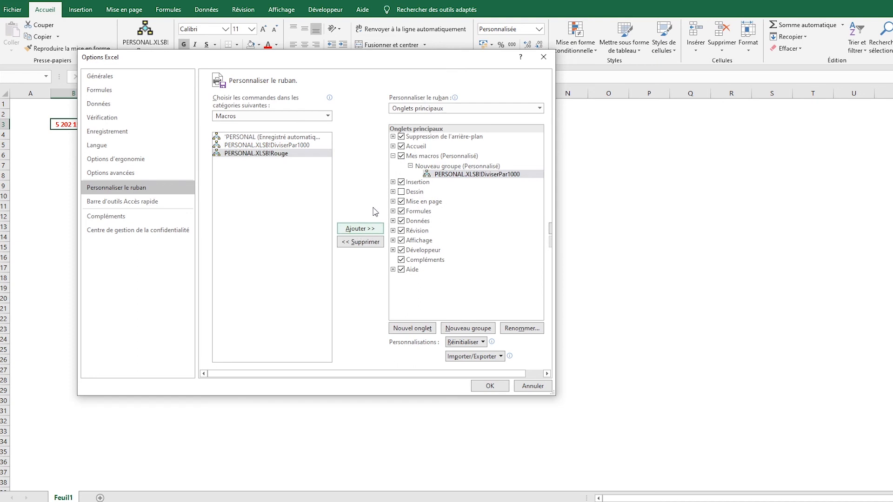
Rename the added macro command as "Diviser Par 1000" and apply the ribbon changes.
right_click(450, 173)
left_click(482, 205)
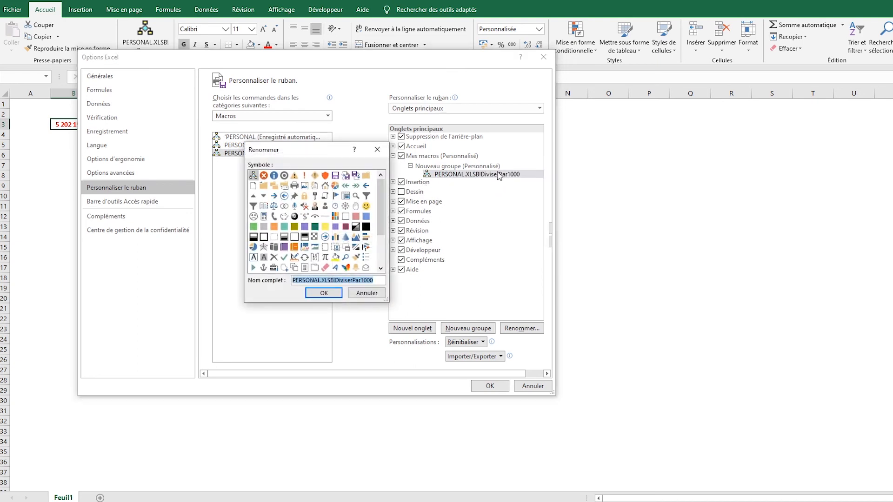
left_click_drag(334, 280, 150, 280)
key("BackSpace")
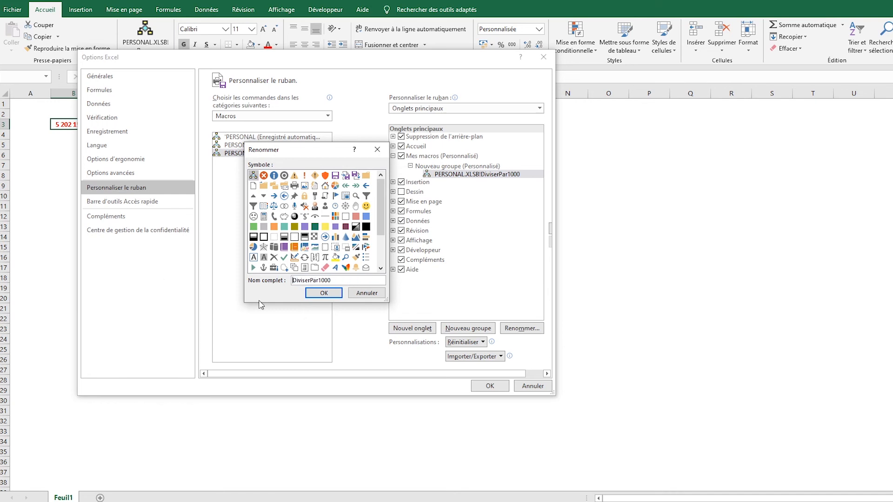
left_click(310, 280)
left_click(321, 280)
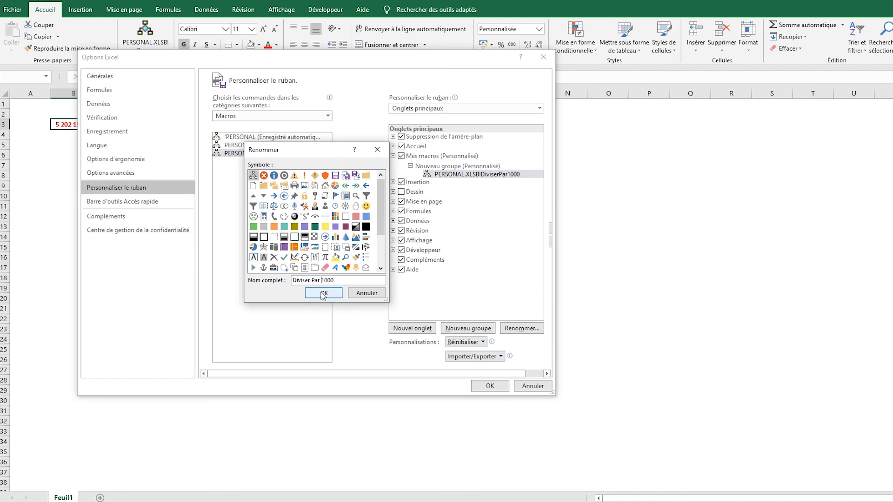
left_click(325, 293)
left_click(481, 387)
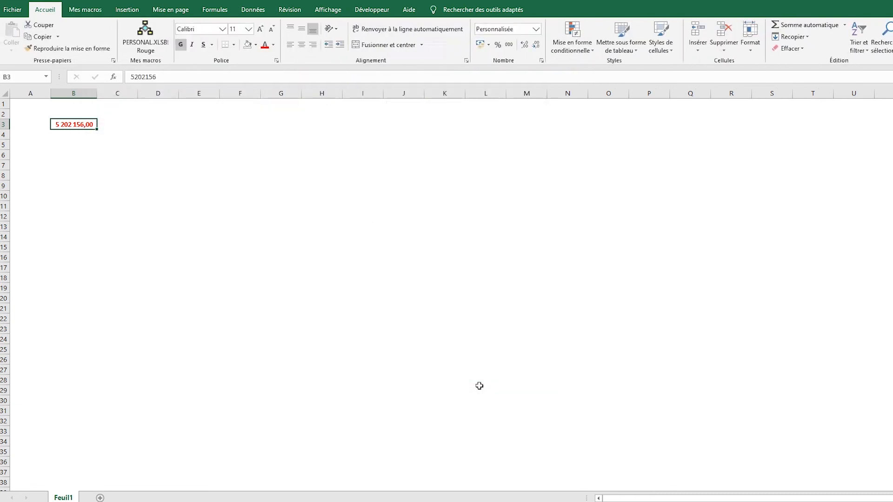
Run the Diviser Par 1000 macro twice on cell B3 from the new Mes macros tab.
left_click(88, 9)
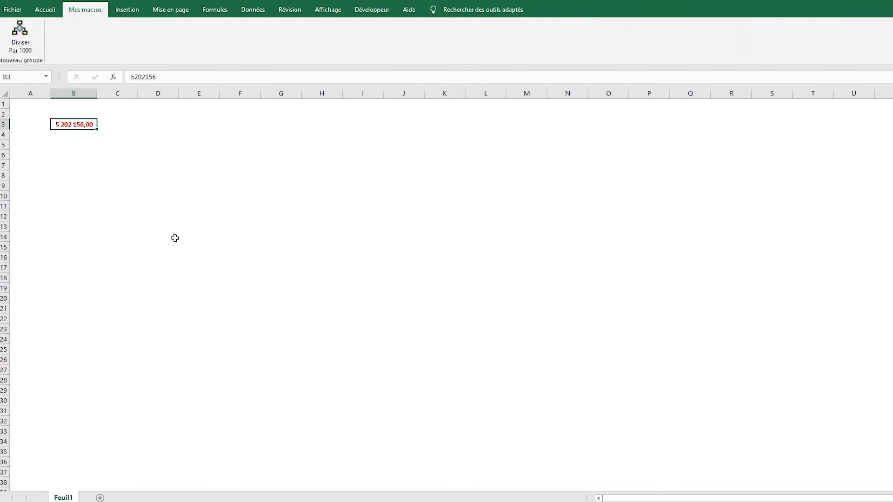
left_click(25, 39)
left_click(13, 42)
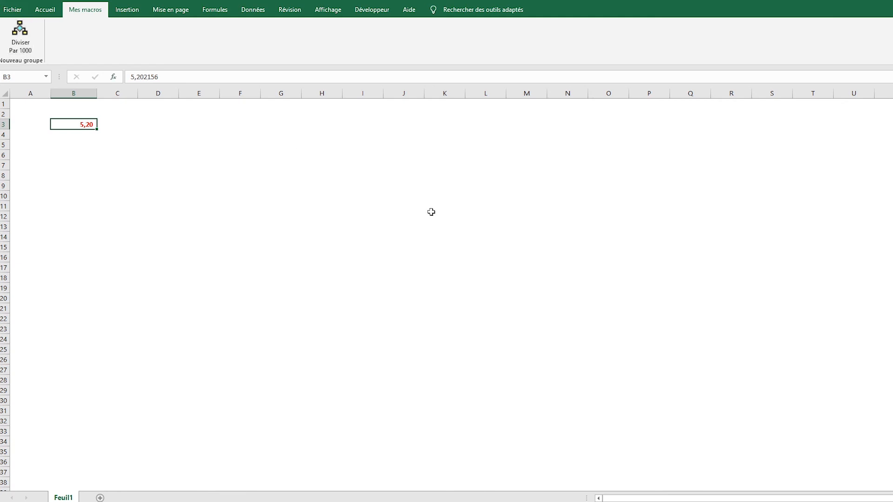